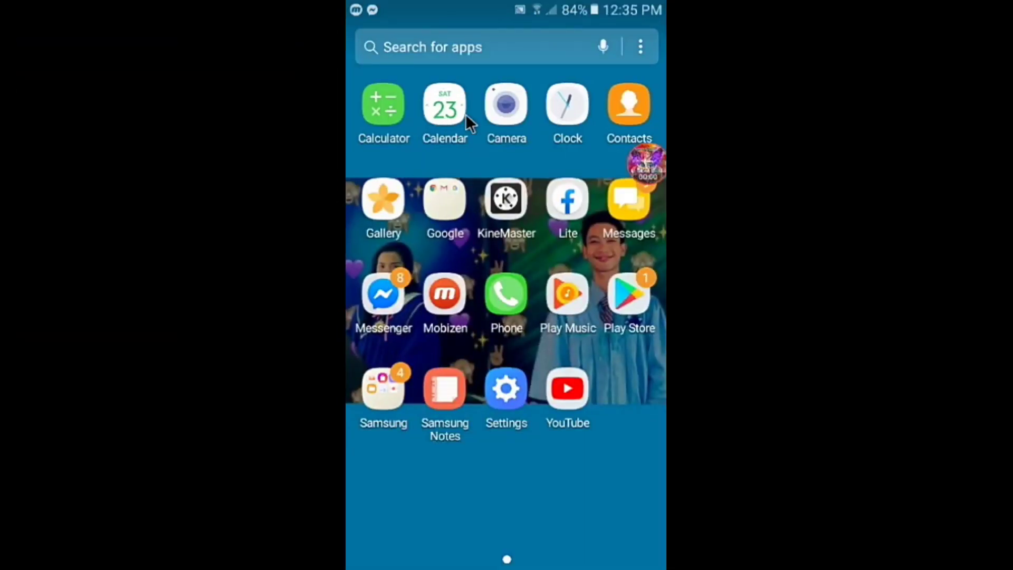
Step: Launch Chrome from the Google apps folder and start entering 'm' as the web address
mouse_move(492, 7)
mouse_down()
mouse_move(413, 225)
mouse_move(404, 285)
mouse_move(489, 74)
mouse_move(554, 1)
mouse_up()
click(435, 189)
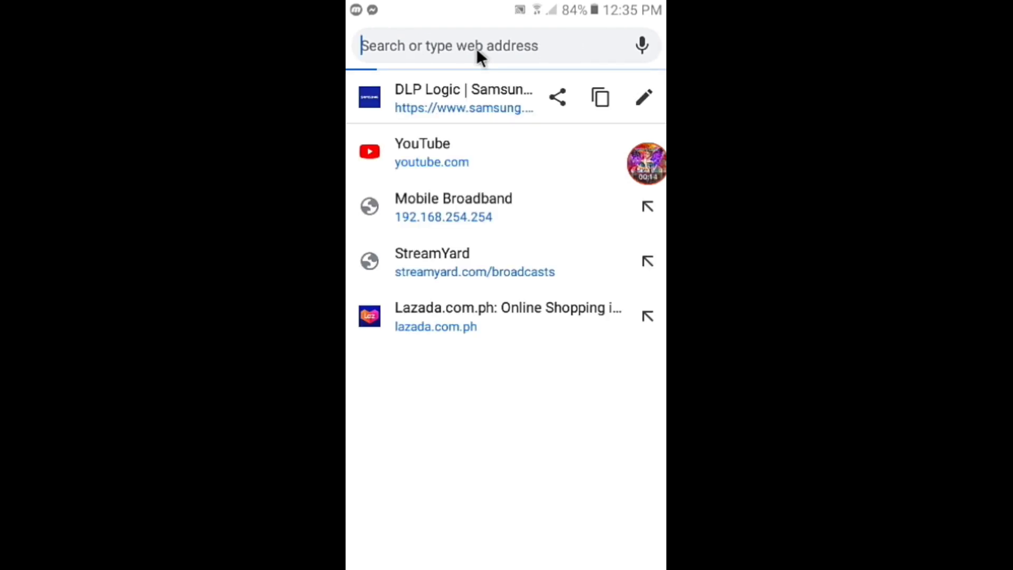
text(m)
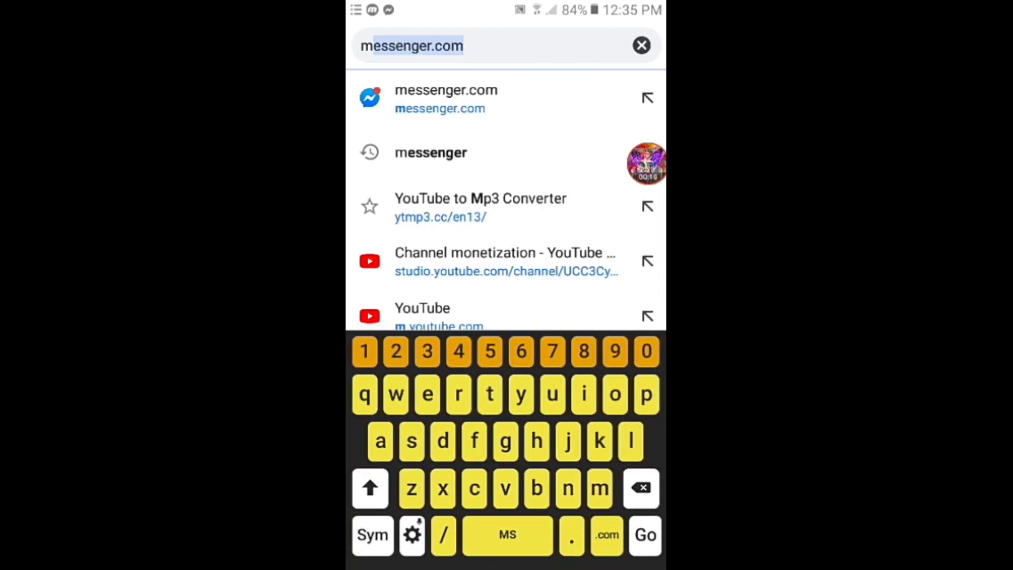
Step: Load messenger.com from the autocompleted address suggestion
click(485, 39)
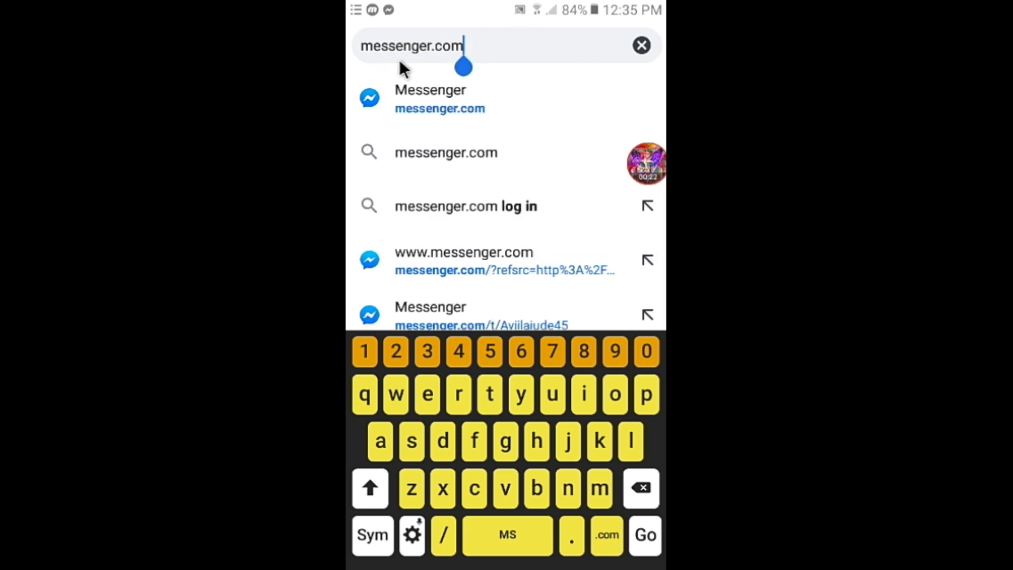
click(645, 536)
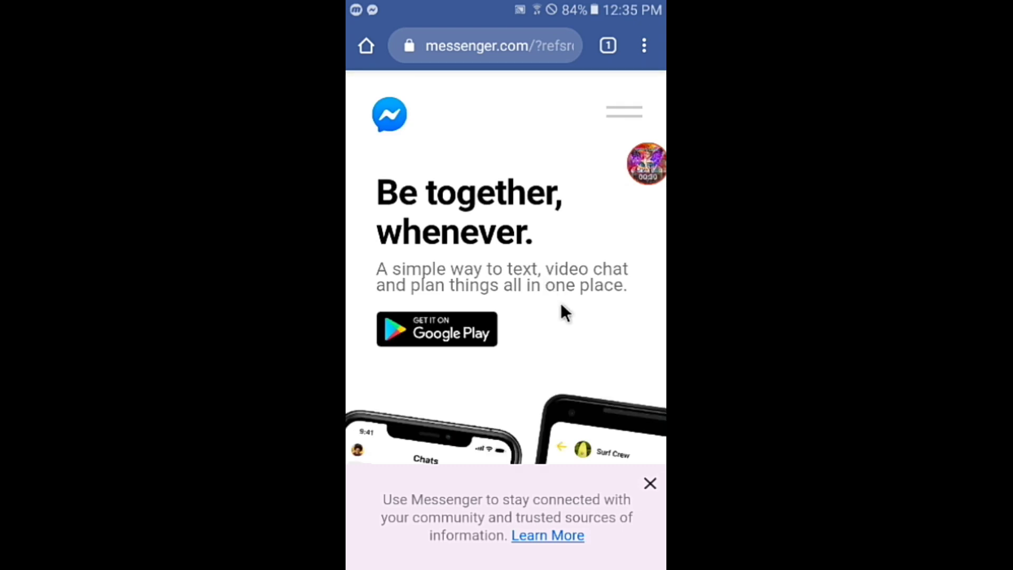
click(645, 50)
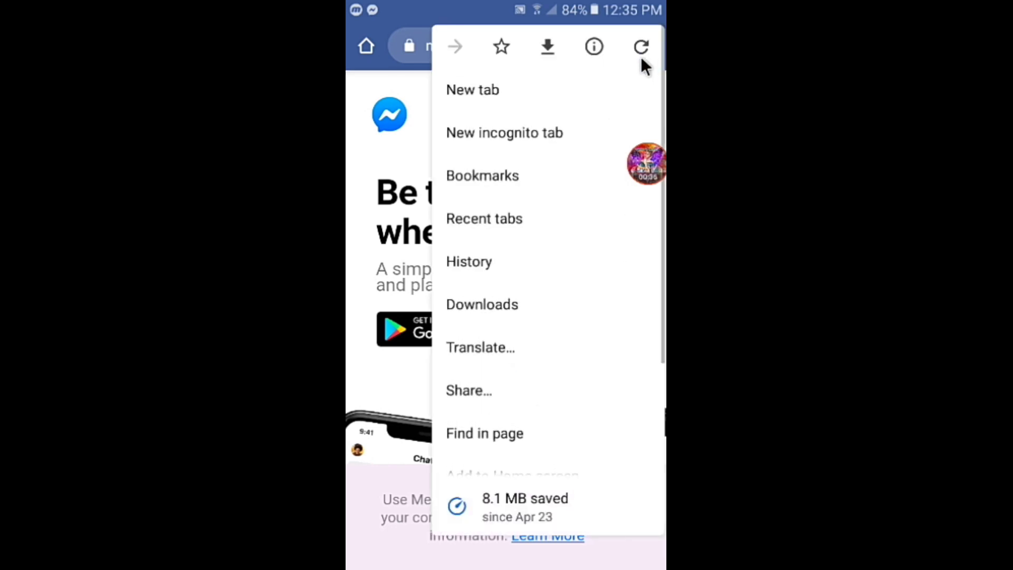
Step: Enable Chrome's 'Desktop site' option so messenger.com shows its desktop sign-in form
scroll(543, 252, down, 2)
scroll(539, 327, down, 1)
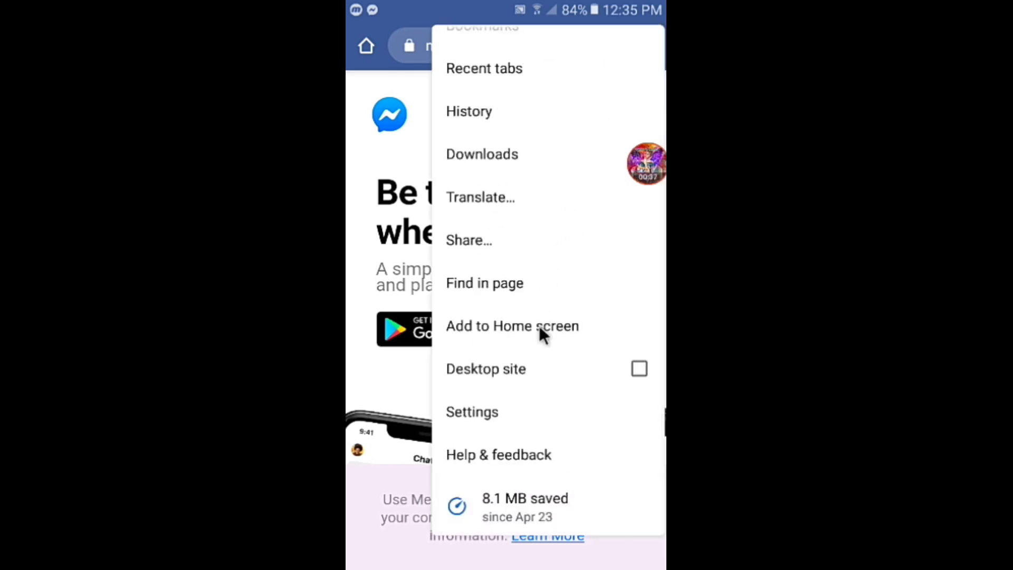
click(640, 368)
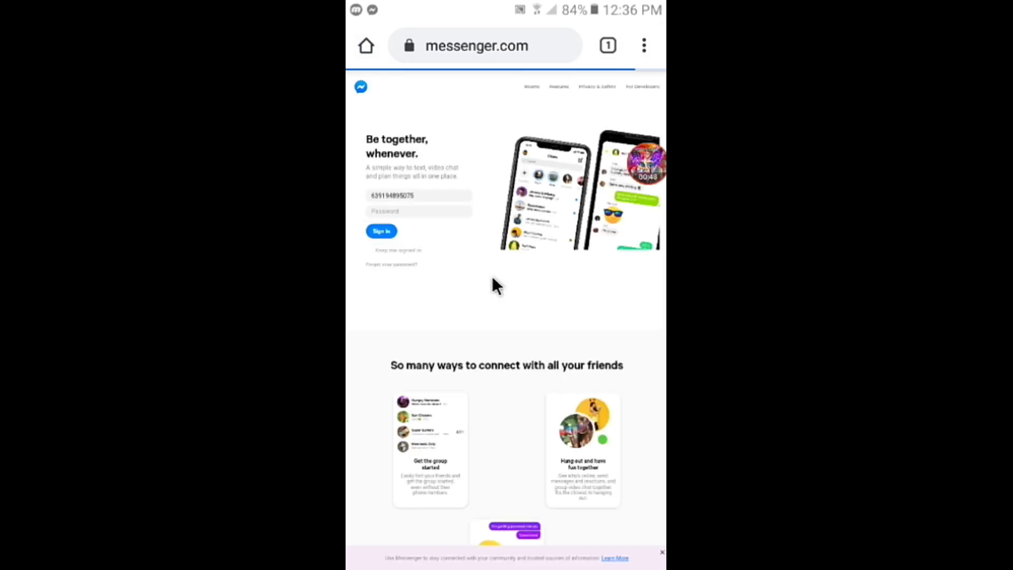
Step: Enter the account password, sign in, and open the conversation to message
click(403, 209)
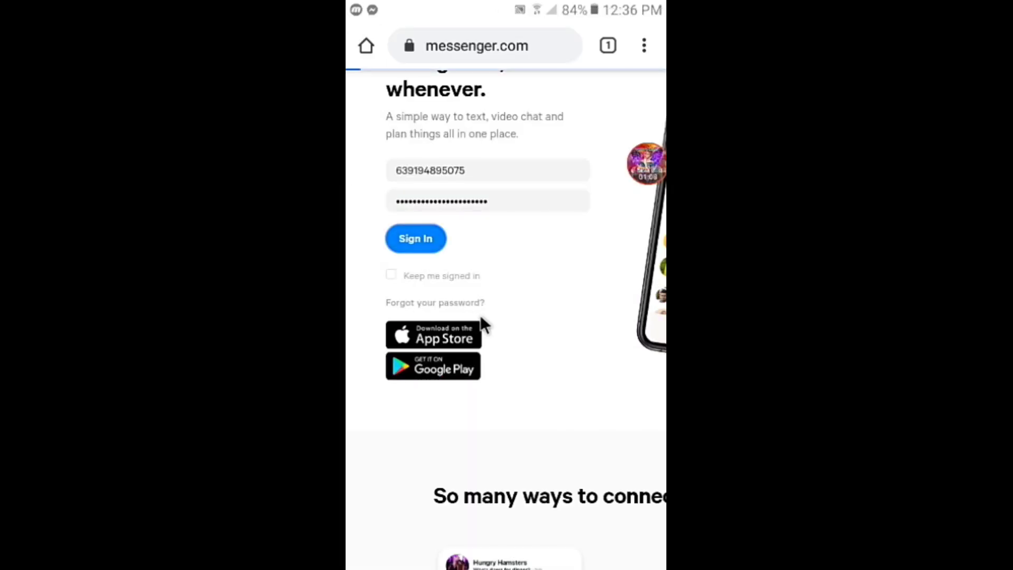
scroll(480, 315, down, 2)
scroll(484, 323, down, 5)
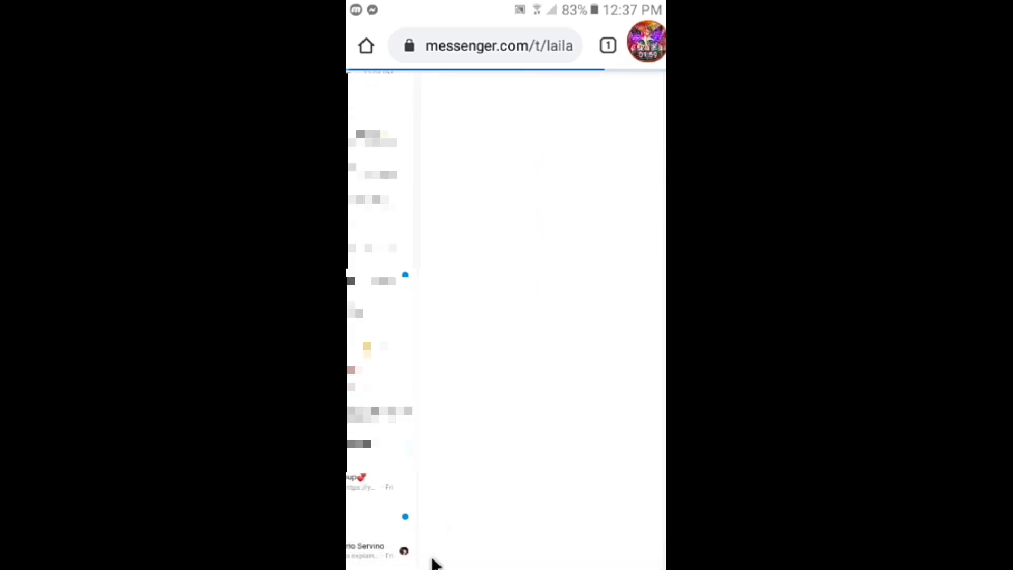
click(451, 544)
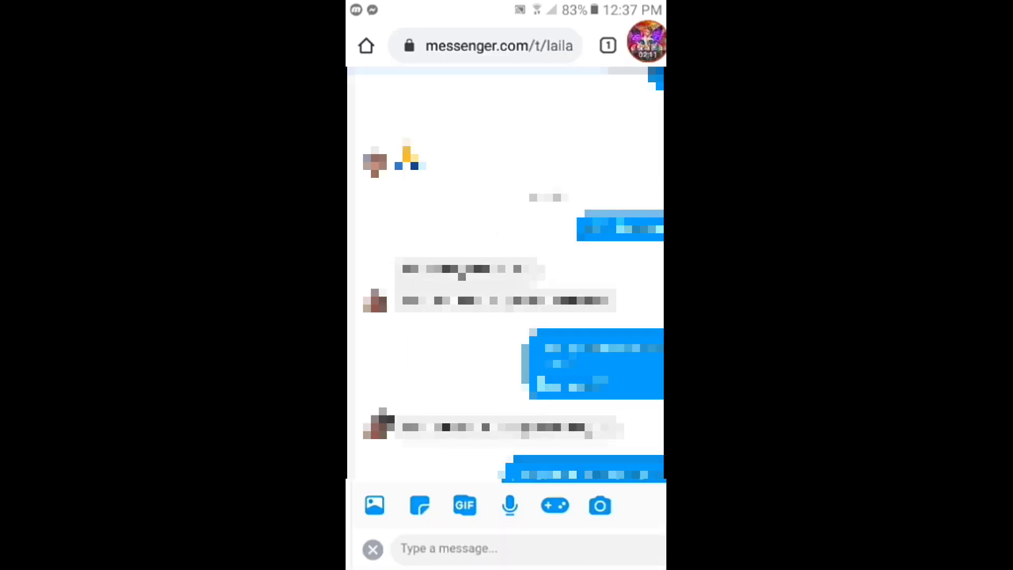
Step: Bring up the chat's attachment options and choose to browse documents
click(373, 507)
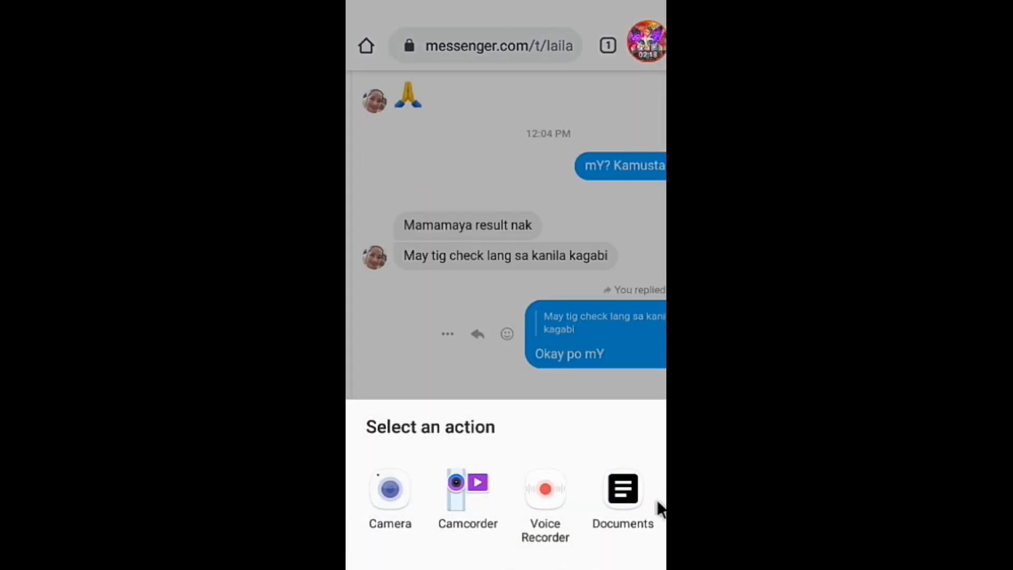
click(624, 488)
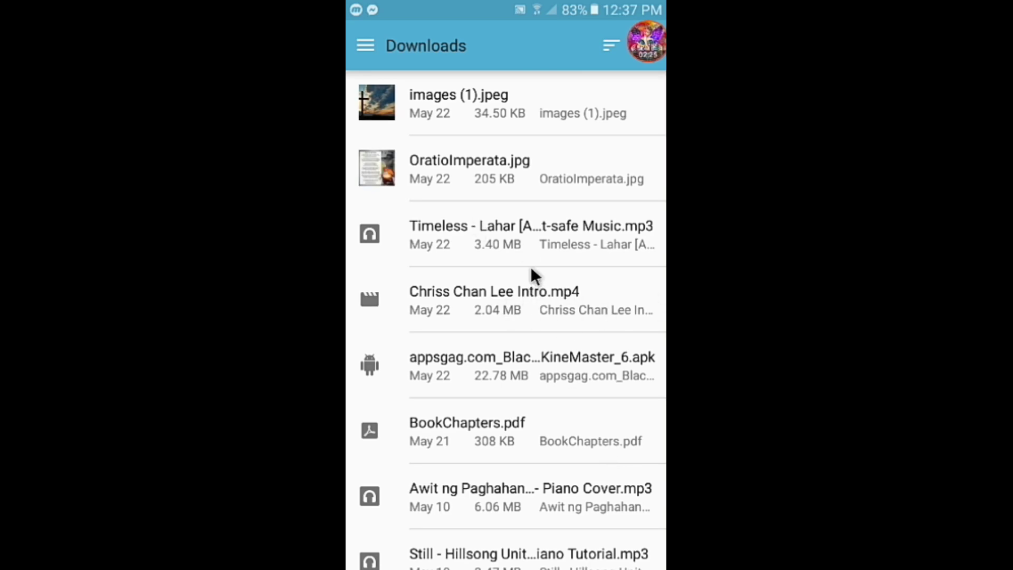
Step: Select BookChapters.pdf from the Downloads list as the attachment
scroll(506, 297, down, 2)
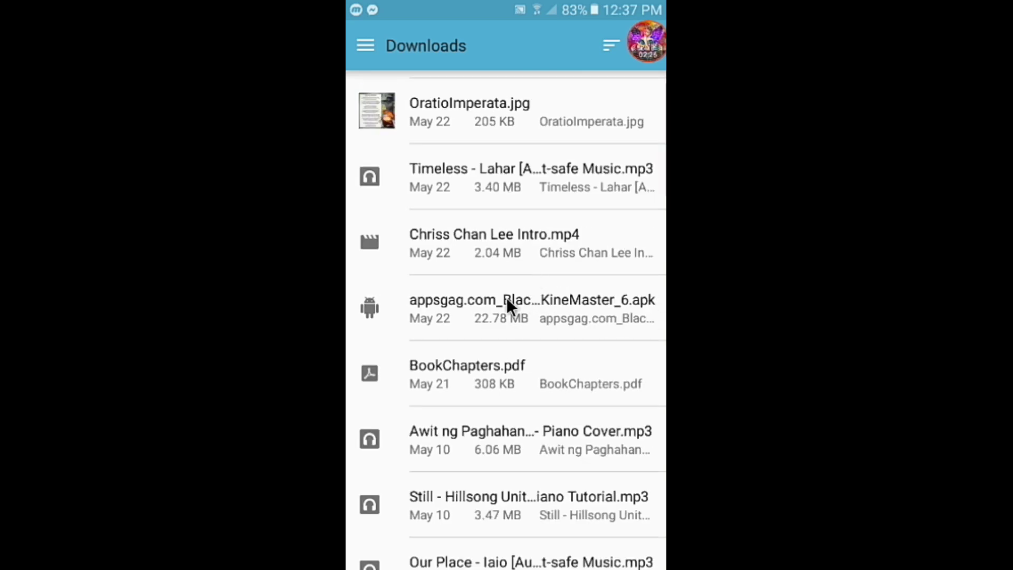
click(454, 369)
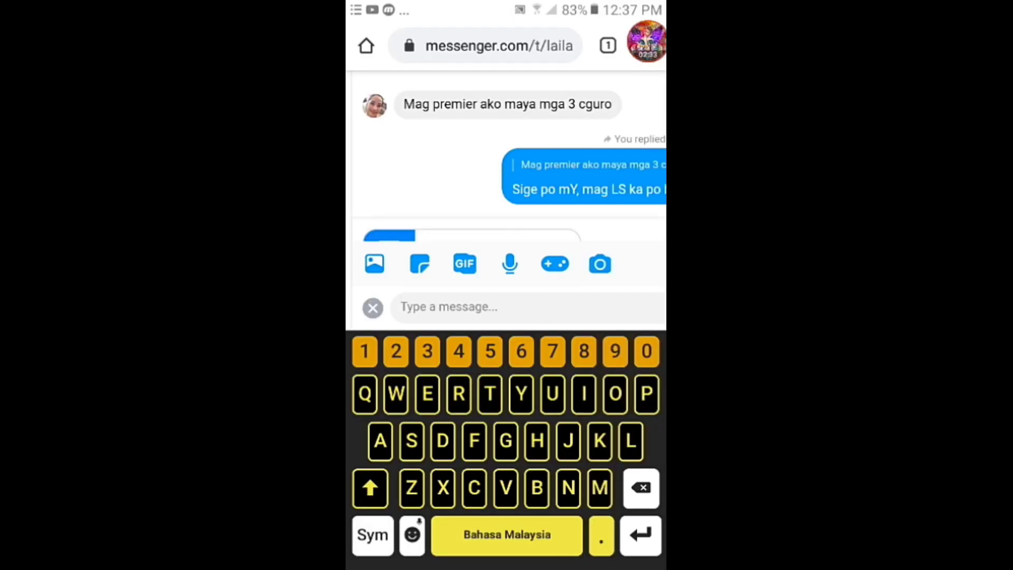
Step: Pan right to reveal the send arrow for the attached BookChapters.pdf
scroll(506, 206, right, 4)
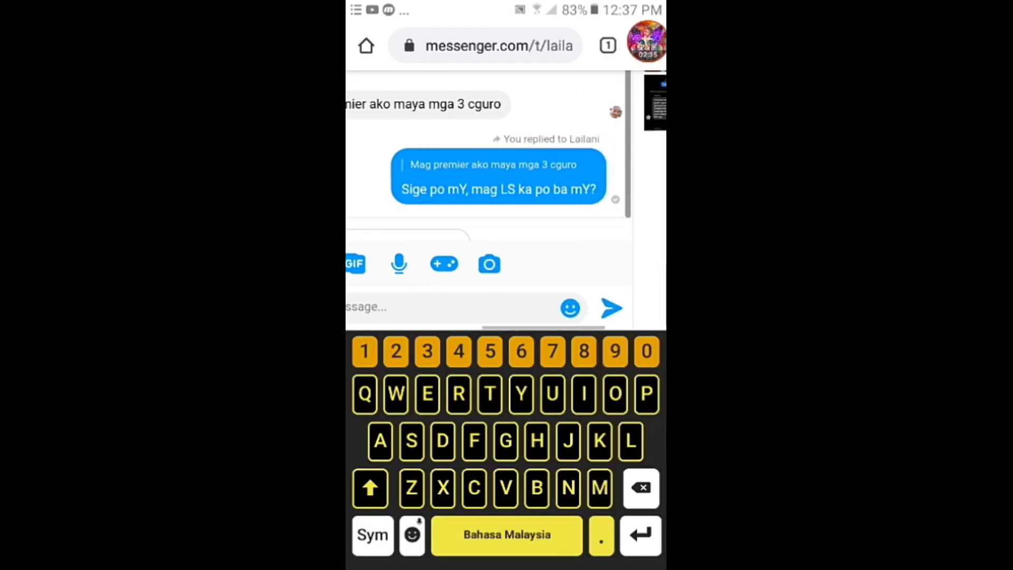